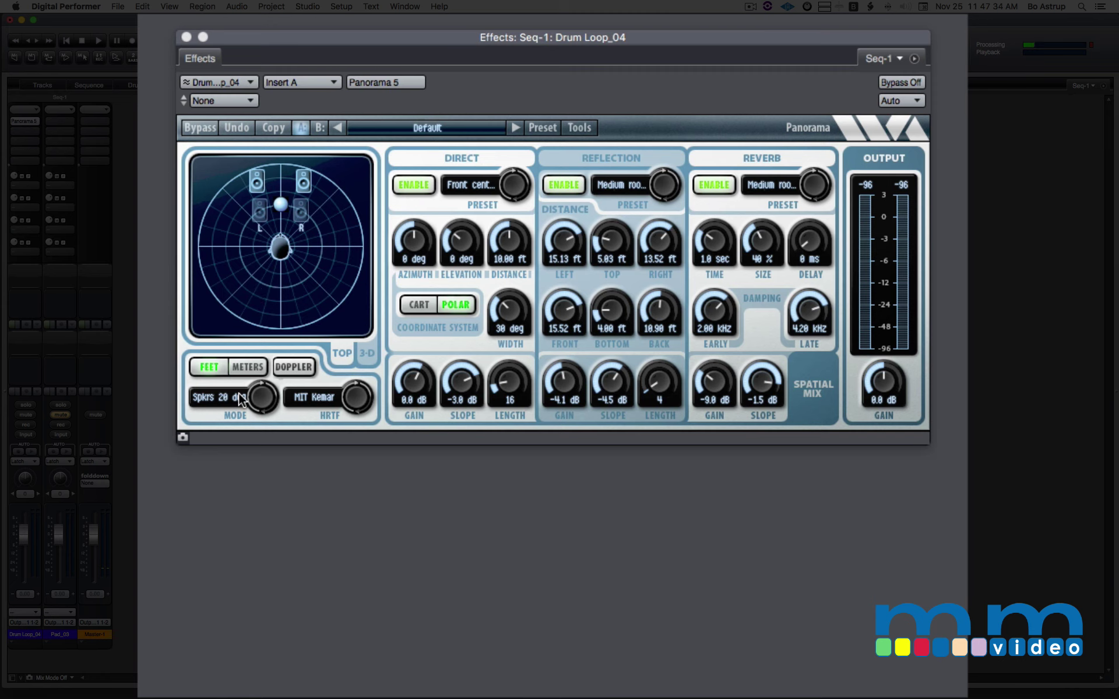
Step: Step Panorama's MODE on the drum loop from Spkrs 20 deg through 30 to Spkrs 40 deg
{"action": "left_click", "coordinate": [262, 400]}
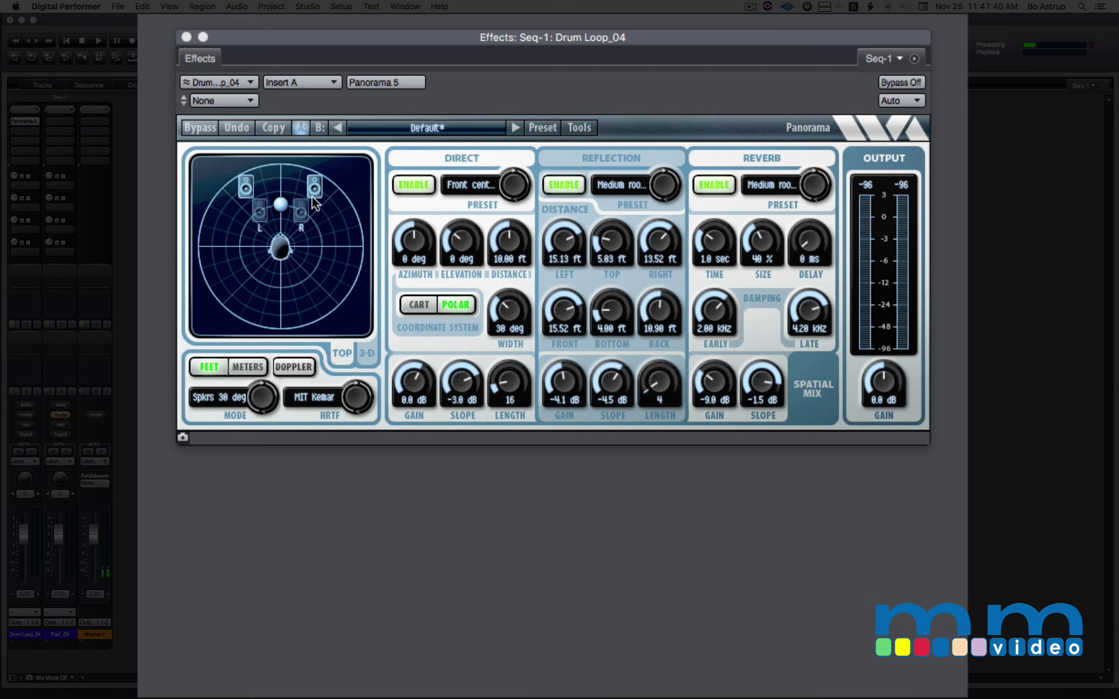
{"action": "left_click", "coordinate": [264, 402]}
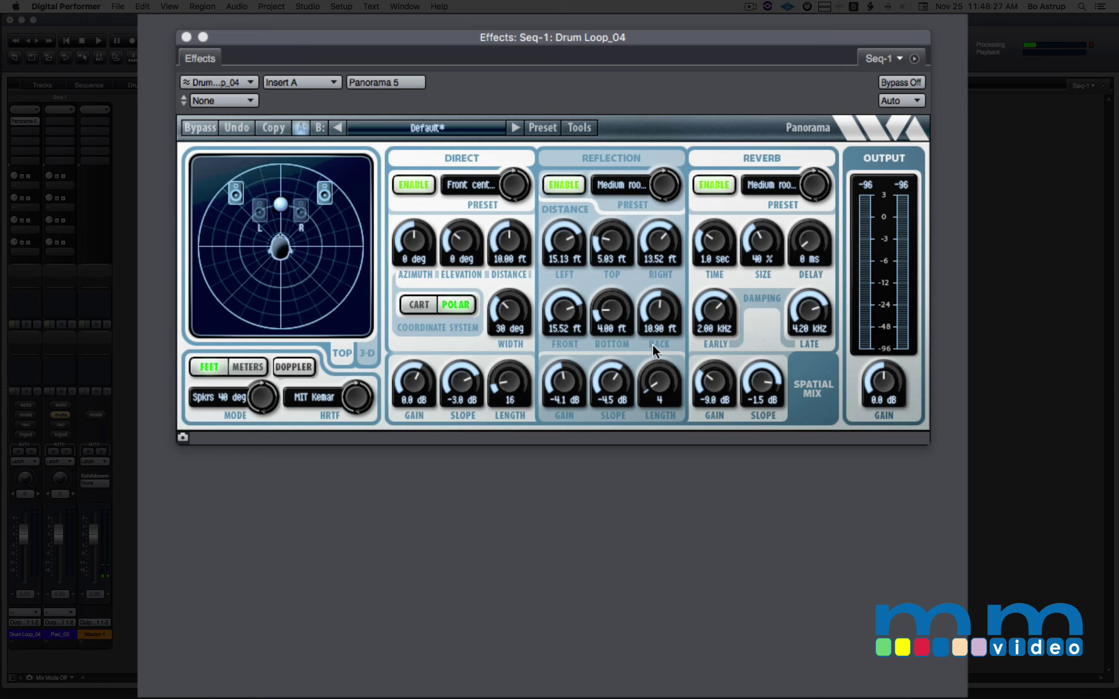
Step: Show the REFLECTION settings and keep plaster on brick for the left wall and acoustic tile for the top
{"action": "left_click", "coordinate": [610, 157]}
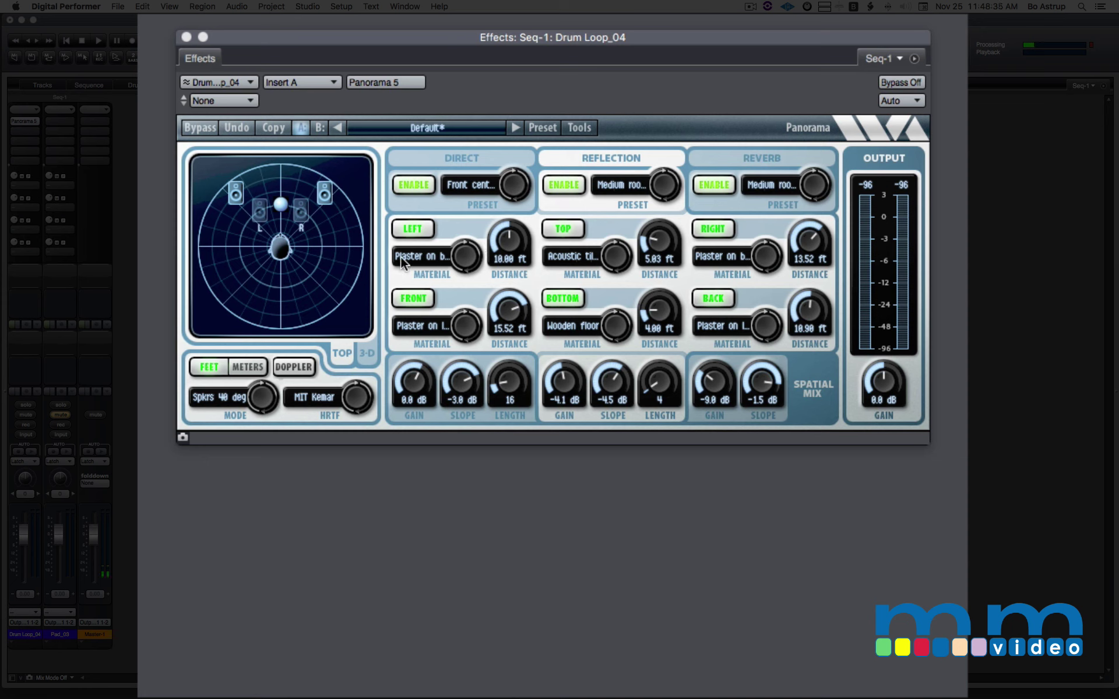
{"action": "left_click", "coordinate": [439, 258]}
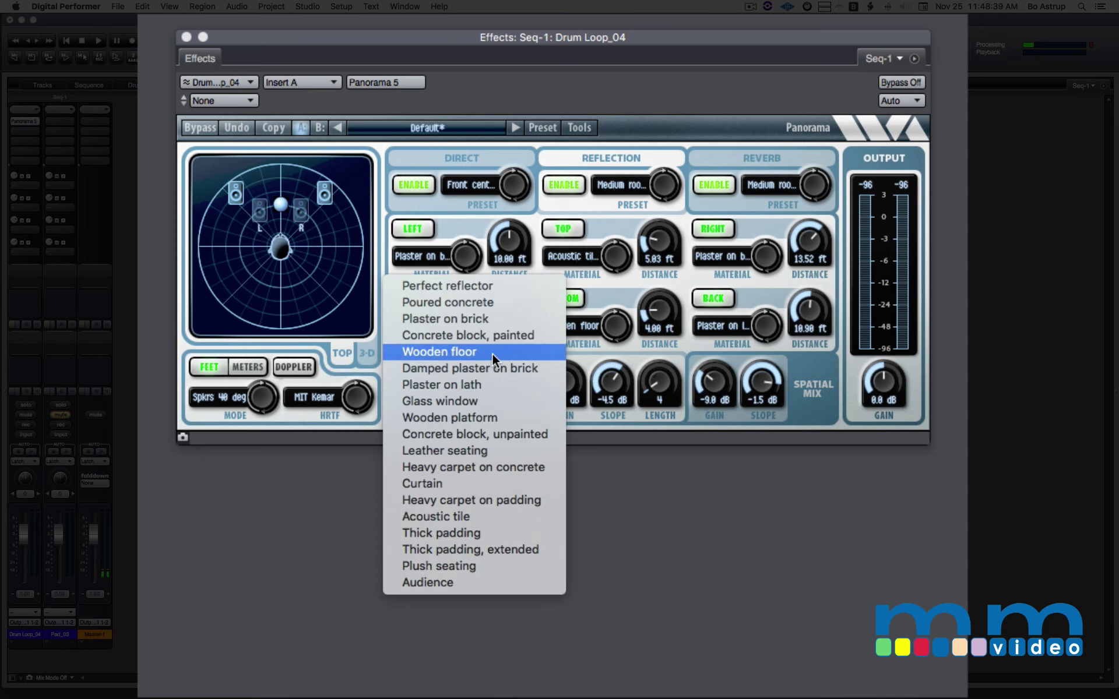
{"action": "left_click", "coordinate": [491, 320]}
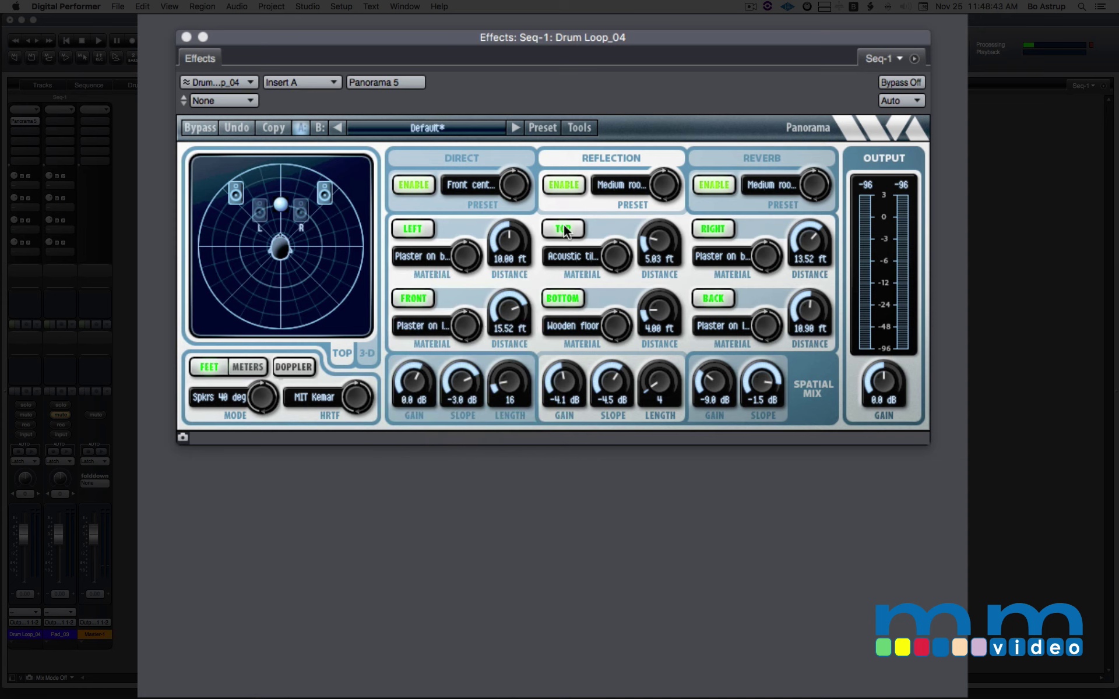
{"action": "left_click", "coordinate": [586, 265]}
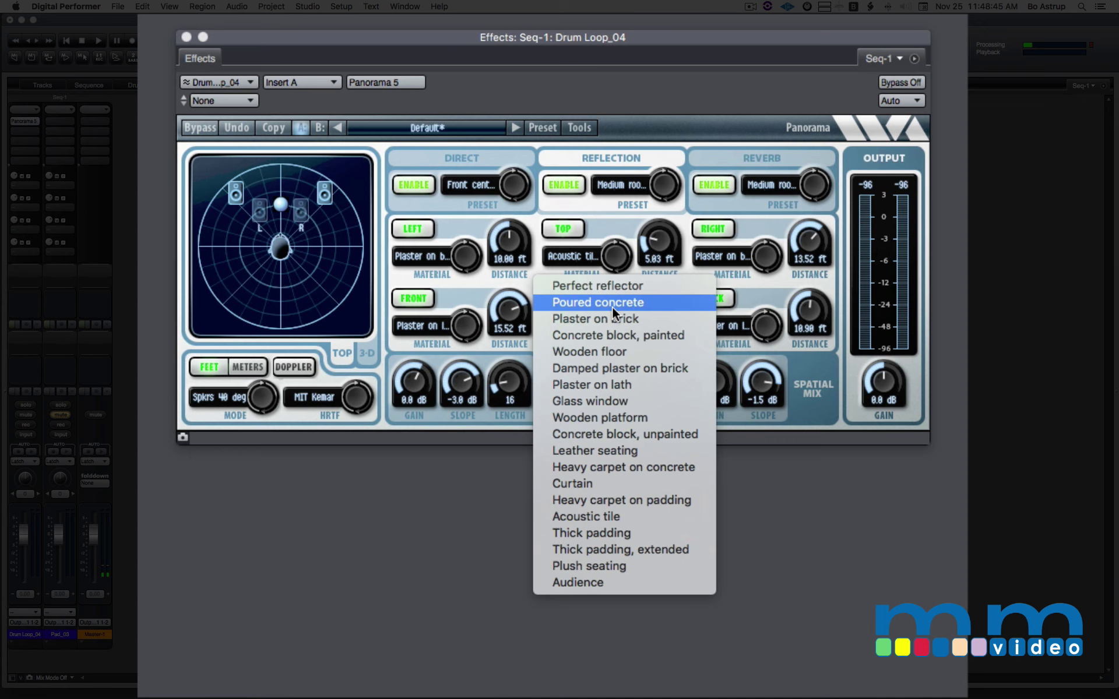
{"action": "left_click", "coordinate": [637, 516]}
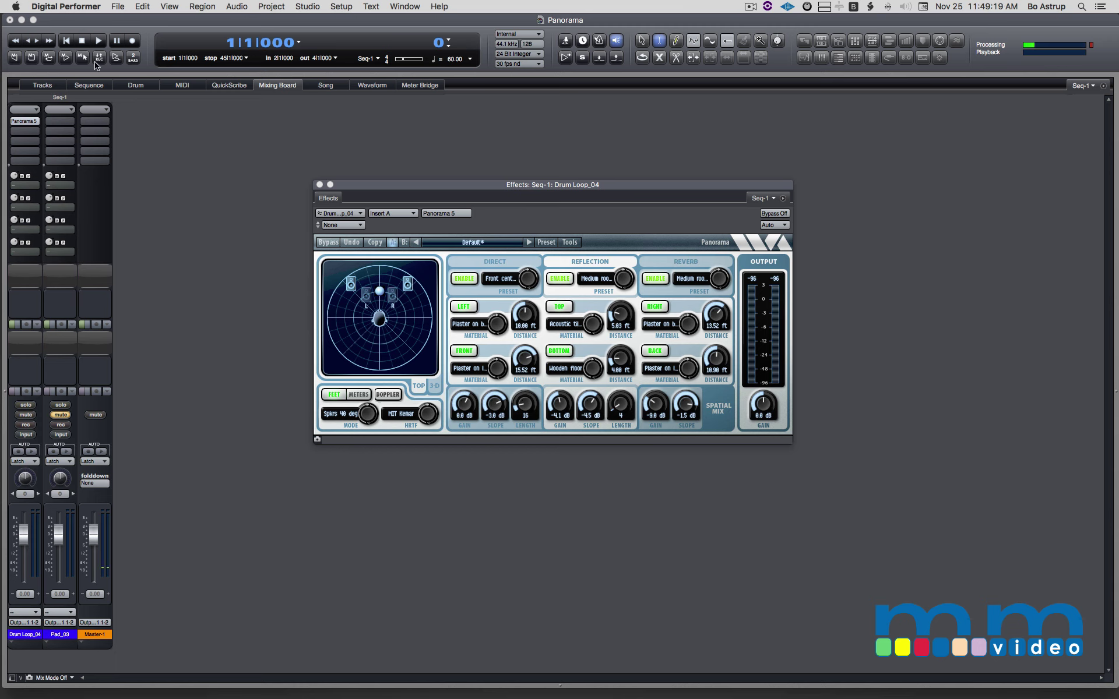
Step: Play and stop the drum loop, rewind to the start, and enable Drum Loop_04's AUTO record
{"action": "left_click", "coordinate": [98, 41]}
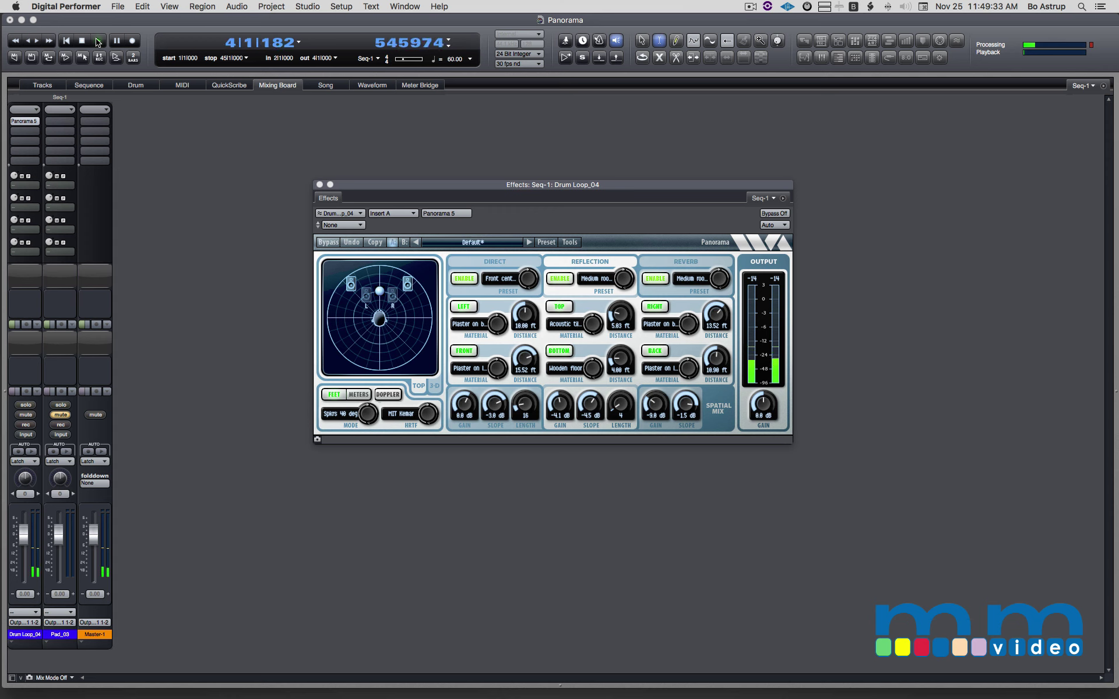
{"action": "key", "text": "space"}
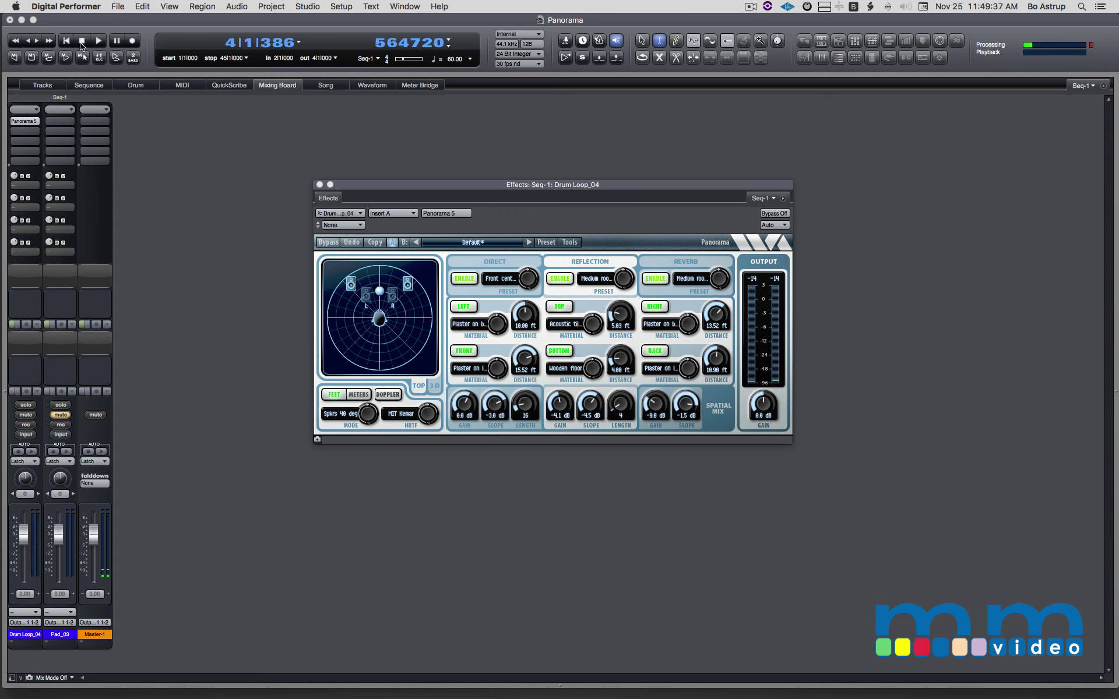
{"action": "left_click", "coordinate": [67, 42]}
{"action": "left_click", "coordinate": [18, 451]}
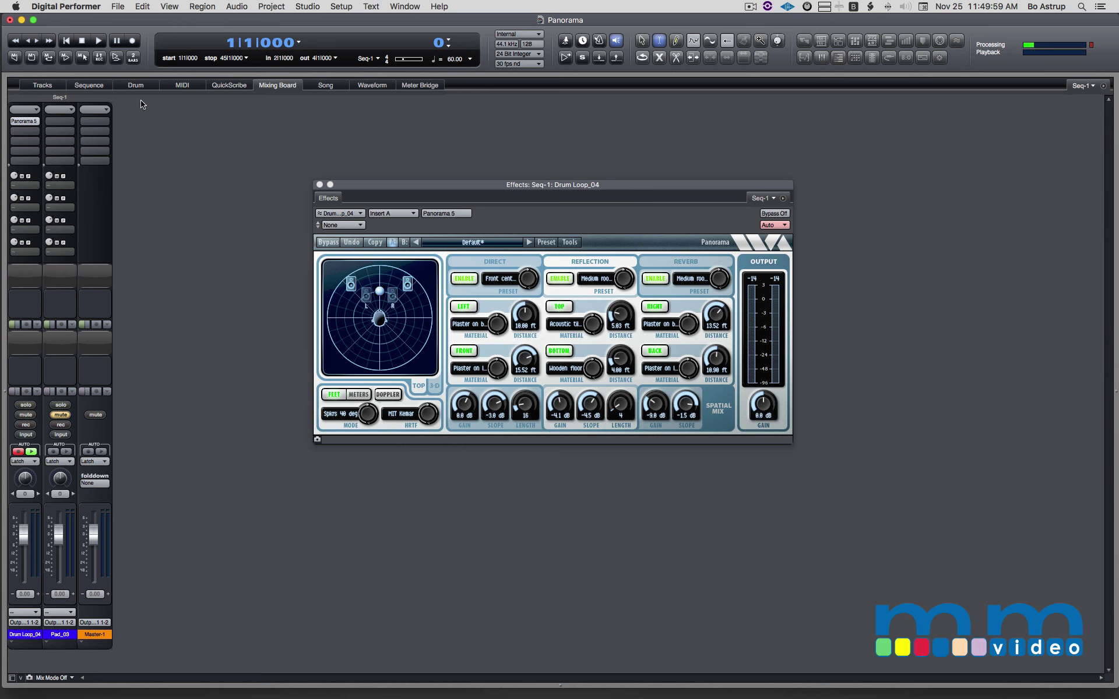
Step: During playback, sweep the drum loop's source ball toward the upper left, then arc it toward the bottom
{"action": "key", "text": "space"}
{"action": "left_click_drag", "start_coordinate": [376, 296], "coordinate": [419, 355]}
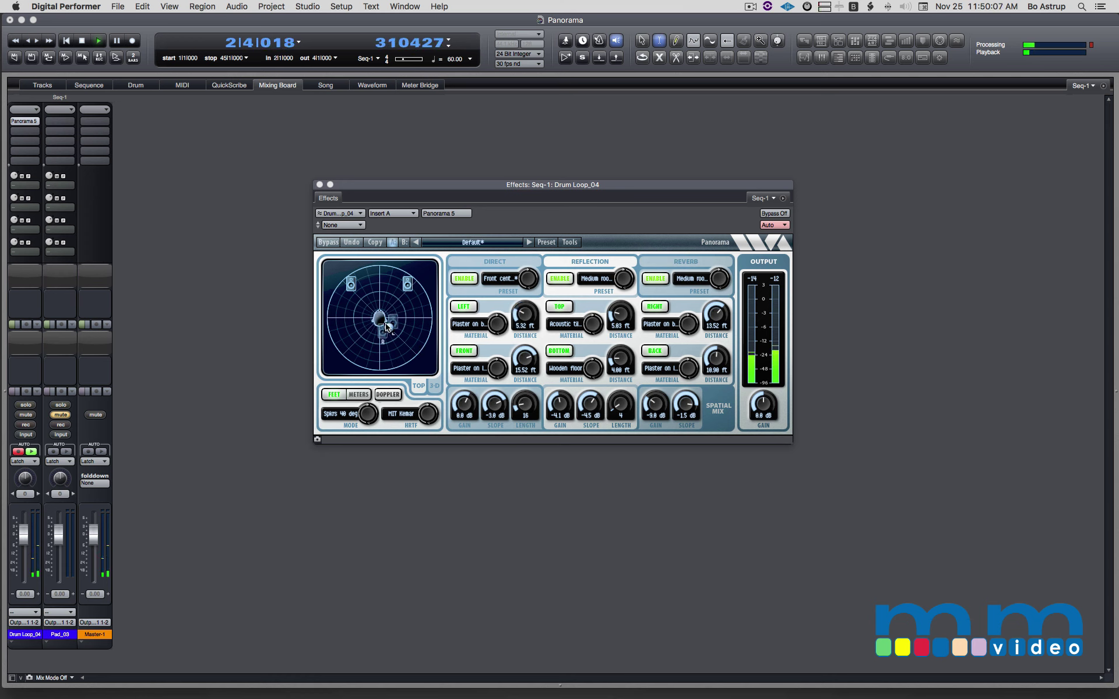
{"action": "mouse_move", "coordinate": [386, 326]}
{"action": "left_mouse_down"}
{"action": "mouse_move", "coordinate": [375, 287]}
{"action": "mouse_move", "coordinate": [337, 304]}
{"action": "mouse_move", "coordinate": [339, 345]}
{"action": "mouse_move", "coordinate": [373, 373]}
{"action": "mouse_move", "coordinate": [392, 342]}
{"action": "mouse_move", "coordinate": [389, 289]}
{"action": "mouse_move", "coordinate": [412, 294]}
{"action": "mouse_move", "coordinate": [381, 306]}
{"action": "mouse_move", "coordinate": [341, 355]}
{"action": "mouse_move", "coordinate": [420, 348]}
{"action": "mouse_move", "coordinate": [392, 336]}
{"action": "mouse_move", "coordinate": [356, 276]}
{"action": "mouse_move", "coordinate": [400, 273]}
{"action": "mouse_move", "coordinate": [353, 338]}
{"action": "mouse_move", "coordinate": [390, 384]}
{"action": "mouse_move", "coordinate": [420, 350]}
{"action": "mouse_move", "coordinate": [375, 318]}
{"action": "mouse_move", "coordinate": [364, 286]}
{"action": "mouse_move", "coordinate": [403, 273]}
{"action": "mouse_move", "coordinate": [411, 309]}
{"action": "mouse_move", "coordinate": [350, 352]}
{"action": "mouse_move", "coordinate": [414, 381]}
{"action": "mouse_move", "coordinate": [393, 344]}
{"action": "mouse_move", "coordinate": [356, 317]}
{"action": "mouse_move", "coordinate": [380, 279]}
{"action": "mouse_move", "coordinate": [406, 282]}
{"action": "mouse_move", "coordinate": [411, 309]}
{"action": "mouse_move", "coordinate": [350, 356]}
{"action": "mouse_move", "coordinate": [378, 376]}
{"action": "mouse_move", "coordinate": [402, 349]}
{"action": "mouse_move", "coordinate": [367, 292]}
{"action": "mouse_move", "coordinate": [376, 270]}
{"action": "mouse_move", "coordinate": [419, 292]}
{"action": "mouse_move", "coordinate": [354, 342]}
{"action": "mouse_move", "coordinate": [382, 325]}
{"action": "mouse_move", "coordinate": [411, 278]}
{"action": "mouse_move", "coordinate": [434, 312]}
{"action": "mouse_move", "coordinate": [411, 359]}
{"action": "mouse_move", "coordinate": [355, 285]}
{"action": "mouse_move", "coordinate": [340, 294]}
{"action": "mouse_move", "coordinate": [353, 357]}
{"action": "mouse_move", "coordinate": [385, 346]}
{"action": "mouse_move", "coordinate": [373, 273]}
{"action": "mouse_move", "coordinate": [351, 279]}
{"action": "mouse_move", "coordinate": [340, 315]}
{"action": "mouse_move", "coordinate": [372, 367]}
{"action": "mouse_move", "coordinate": [394, 358]}
{"action": "mouse_move", "coordinate": [382, 315]}
{"action": "left_mouse_up"}
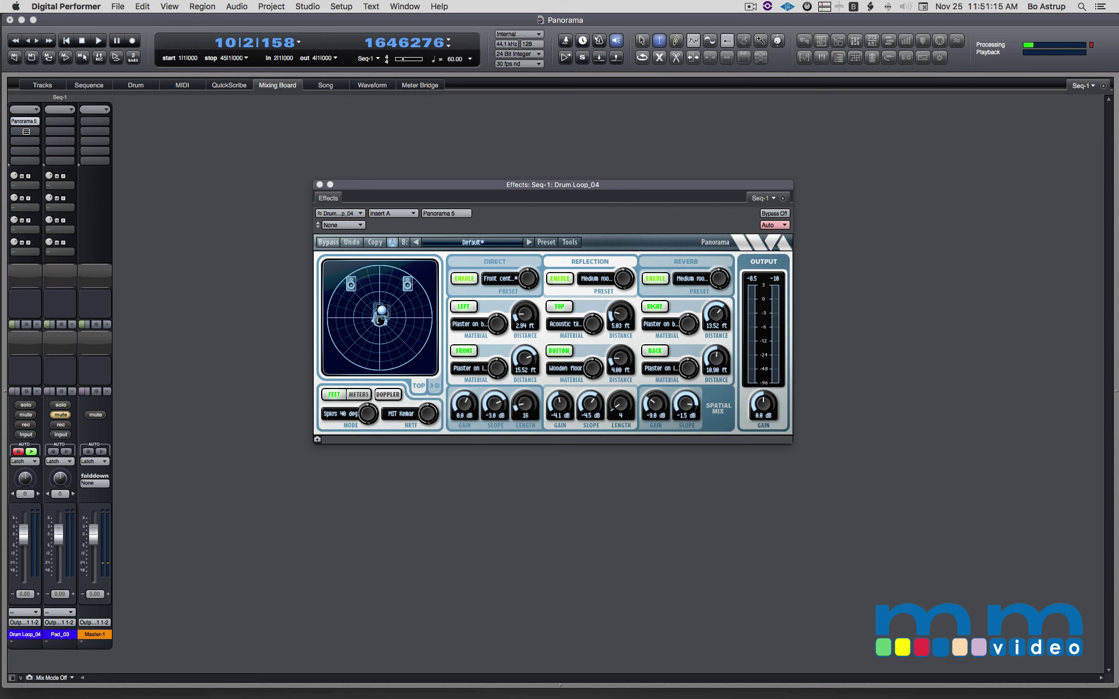
Step: Load FF Pro-L on Drum Loop_04's Insert B by searching 'pro' in the plugin chooser
{"action": "left_click_drag", "start_coordinate": [769, 156], "coordinate": [944, 185]}
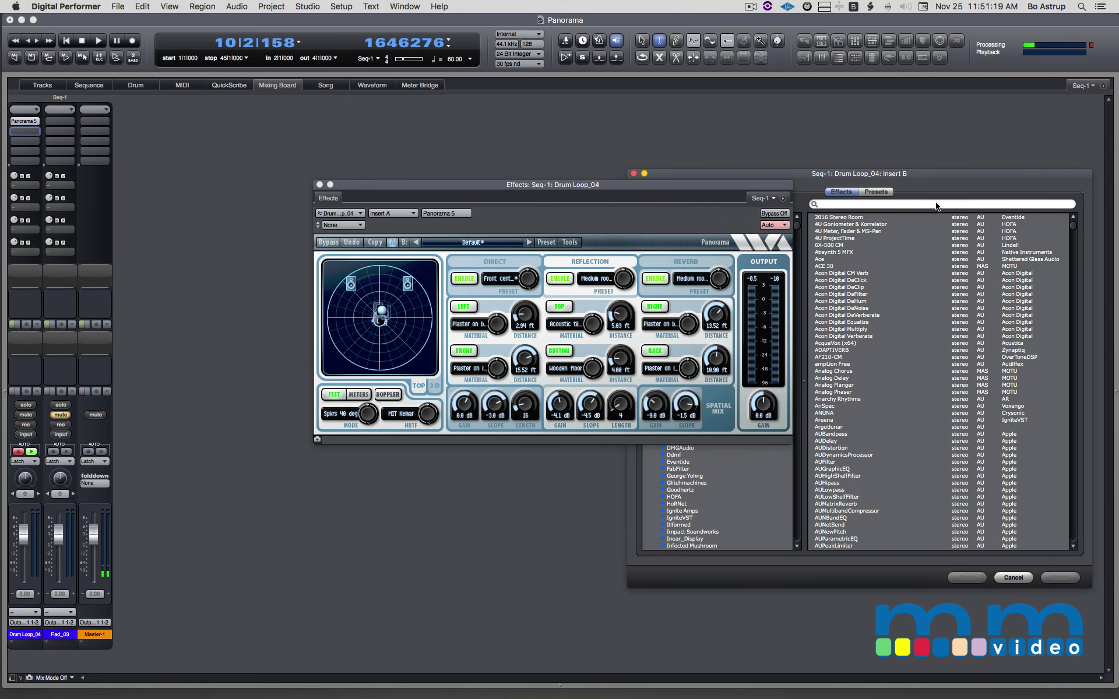
{"action": "type", "text": "pro"}
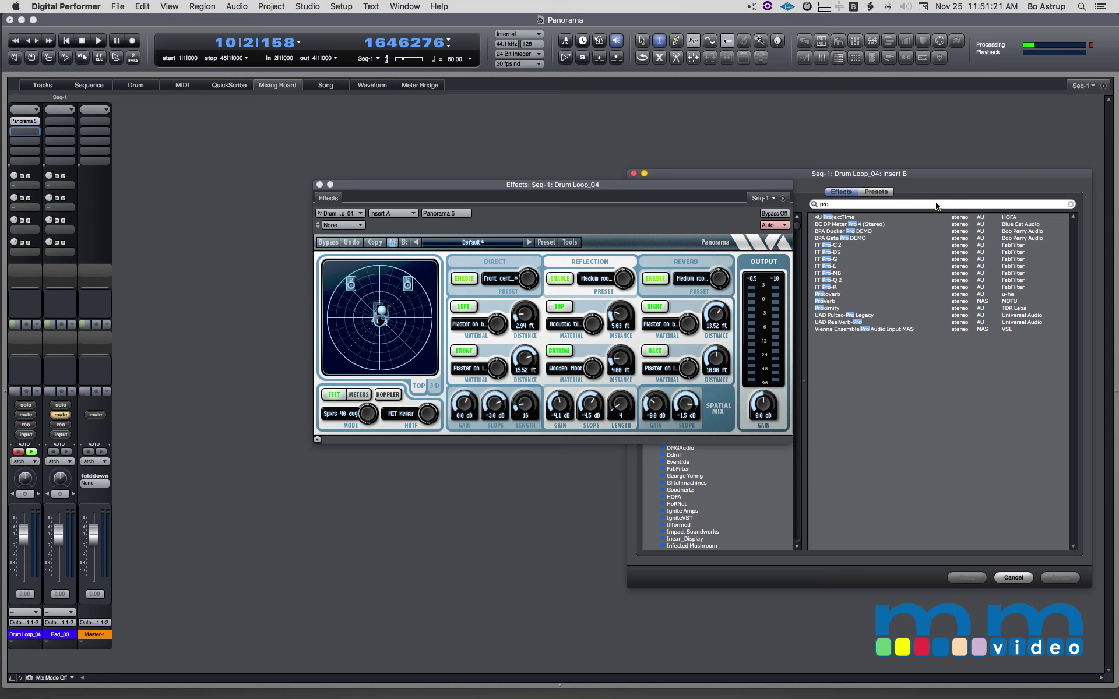
{"action": "left_click", "coordinate": [829, 267]}
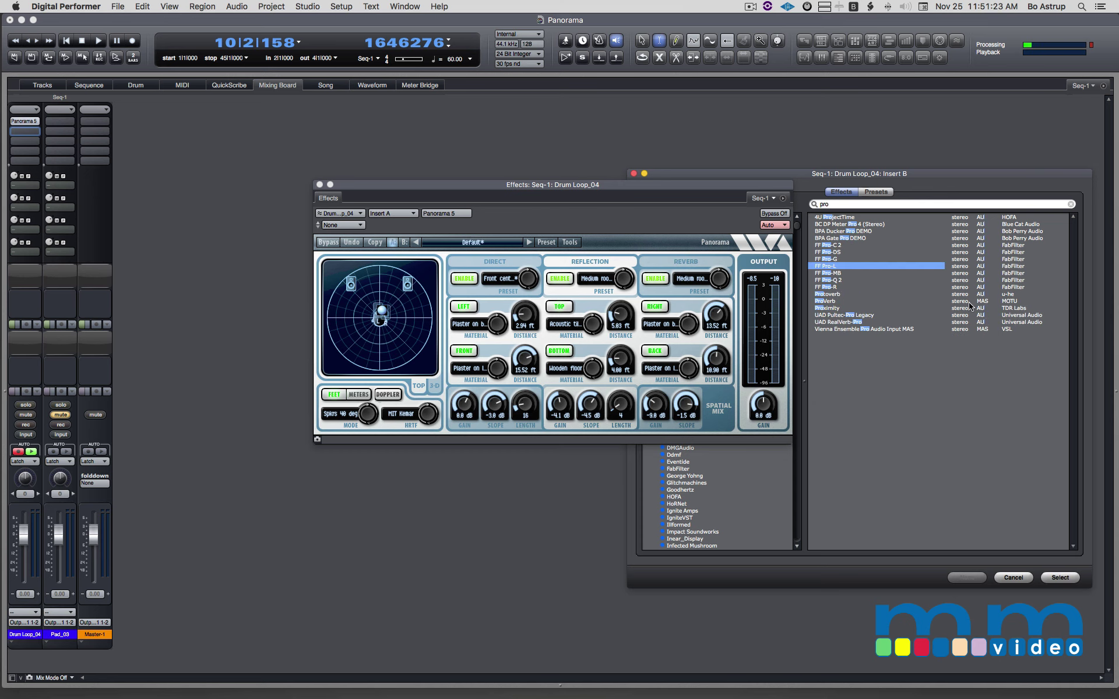
{"action": "key", "text": "Return"}
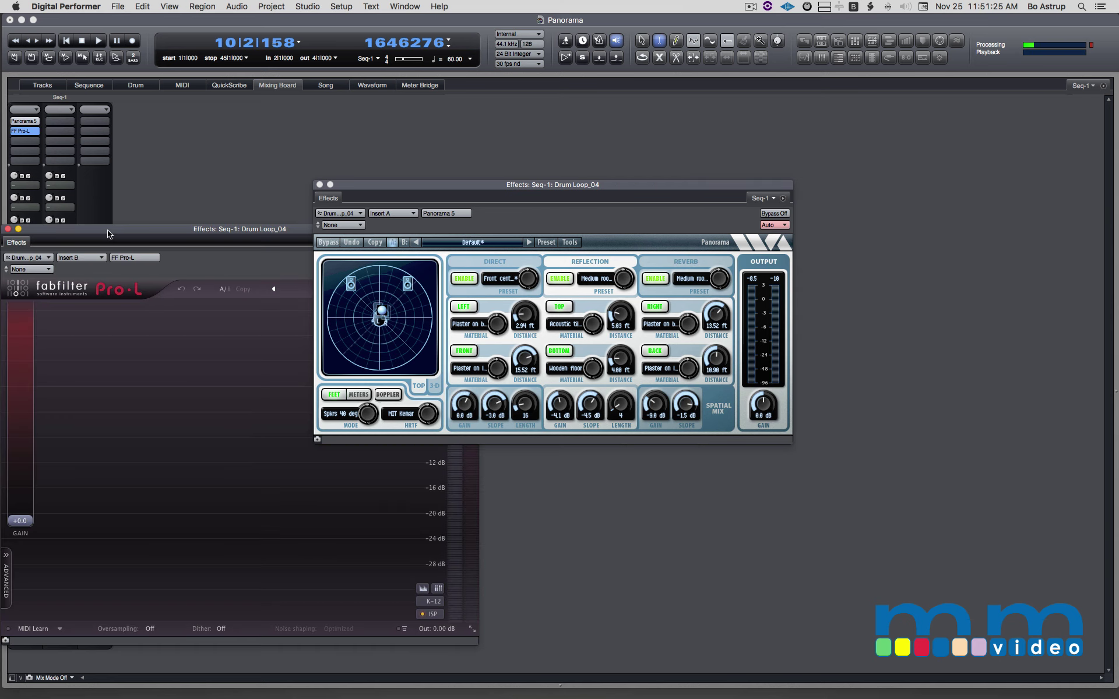
Step: Place the Pro-L and Panorama windows side by side, disable AUTO record, and rewind to the start
{"action": "left_click_drag", "start_coordinate": [108, 234], "coordinate": [792, 135]}
{"action": "left_click_drag", "start_coordinate": [657, 188], "coordinate": [526, 132]}
{"action": "left_click_drag", "start_coordinate": [751, 131], "coordinate": [689, 123]}
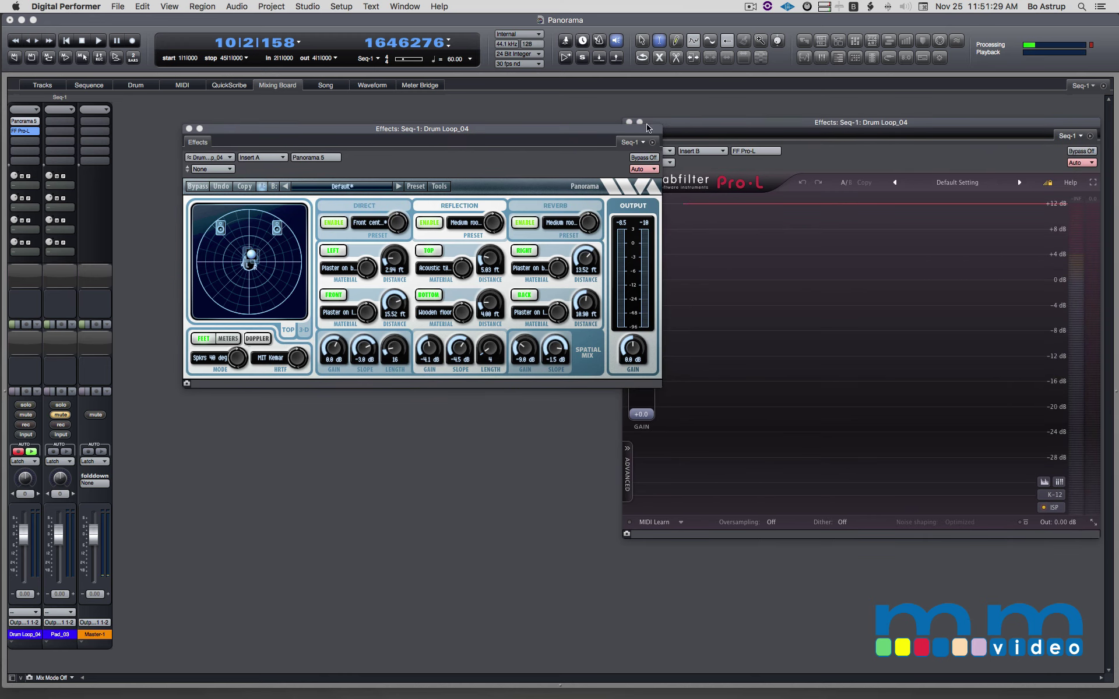
{"action": "left_click_drag", "start_coordinate": [623, 134], "coordinate": [568, 133]}
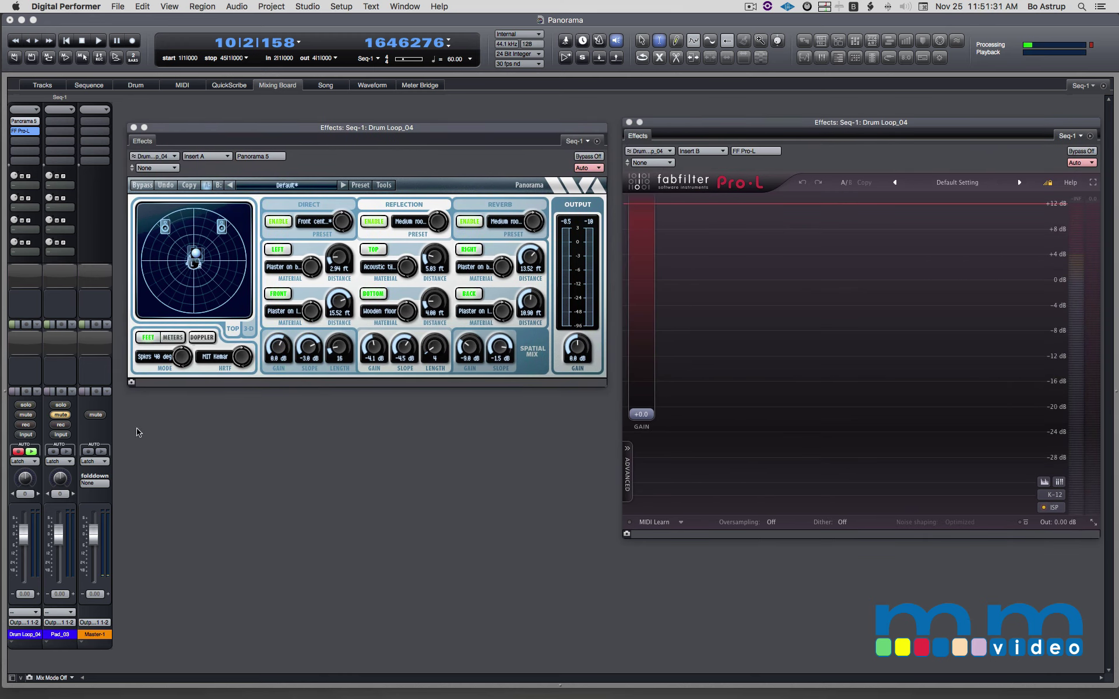
{"action": "left_click", "coordinate": [17, 452]}
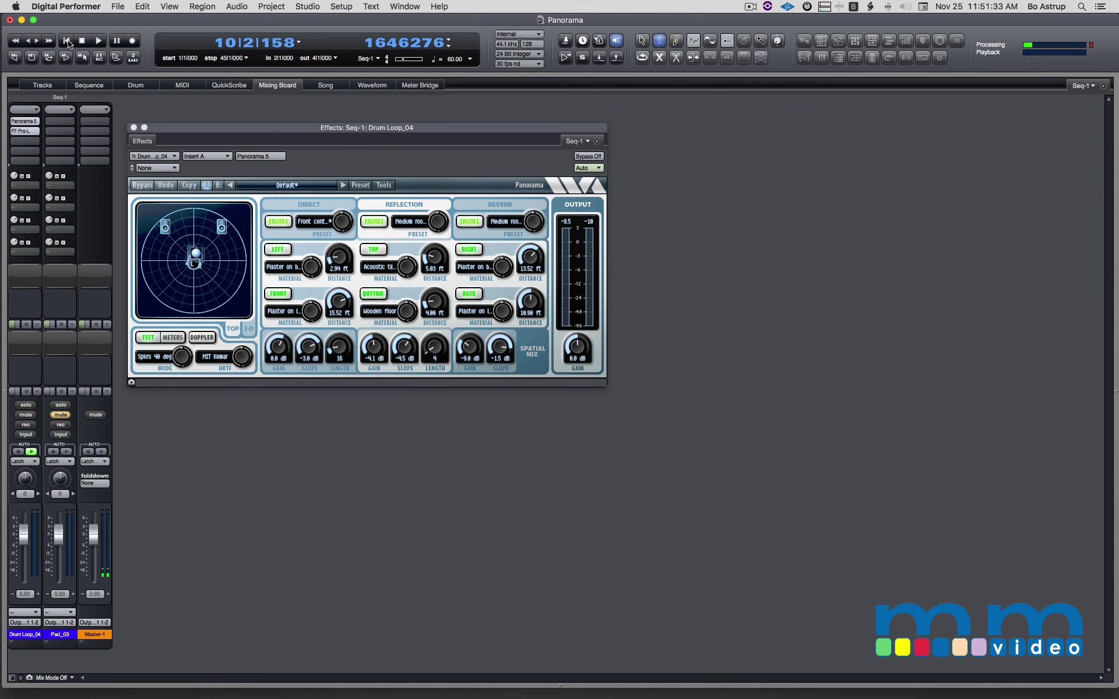
{"action": "left_click", "coordinate": [67, 41]}
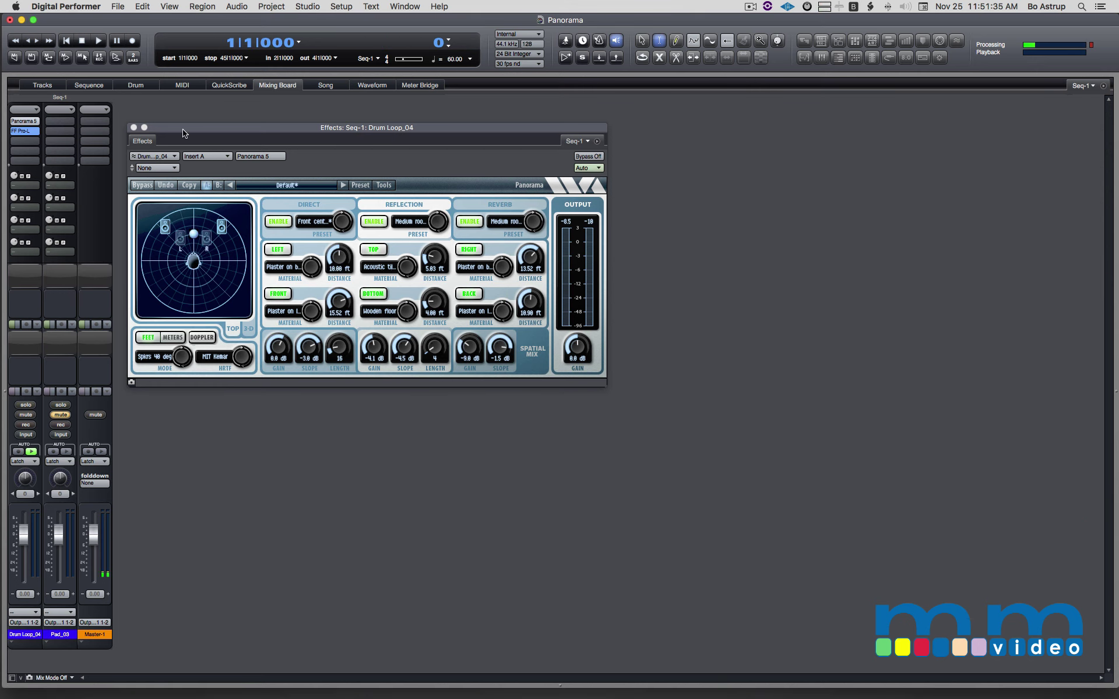
Step: Open Pro-L on the drum loop and, during playback, raise its gain and lower its output
{"action": "left_click", "coordinate": [25, 131]}
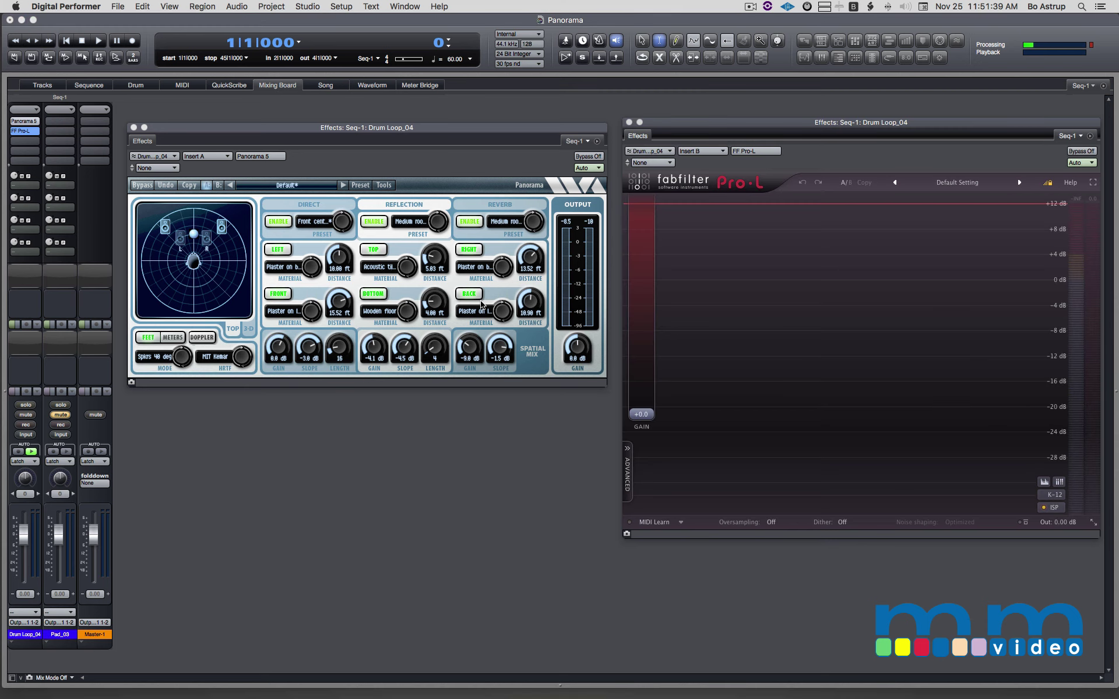
{"action": "key", "text": "space"}
{"action": "left_click_drag", "start_coordinate": [641, 414], "coordinate": [642, 288]}
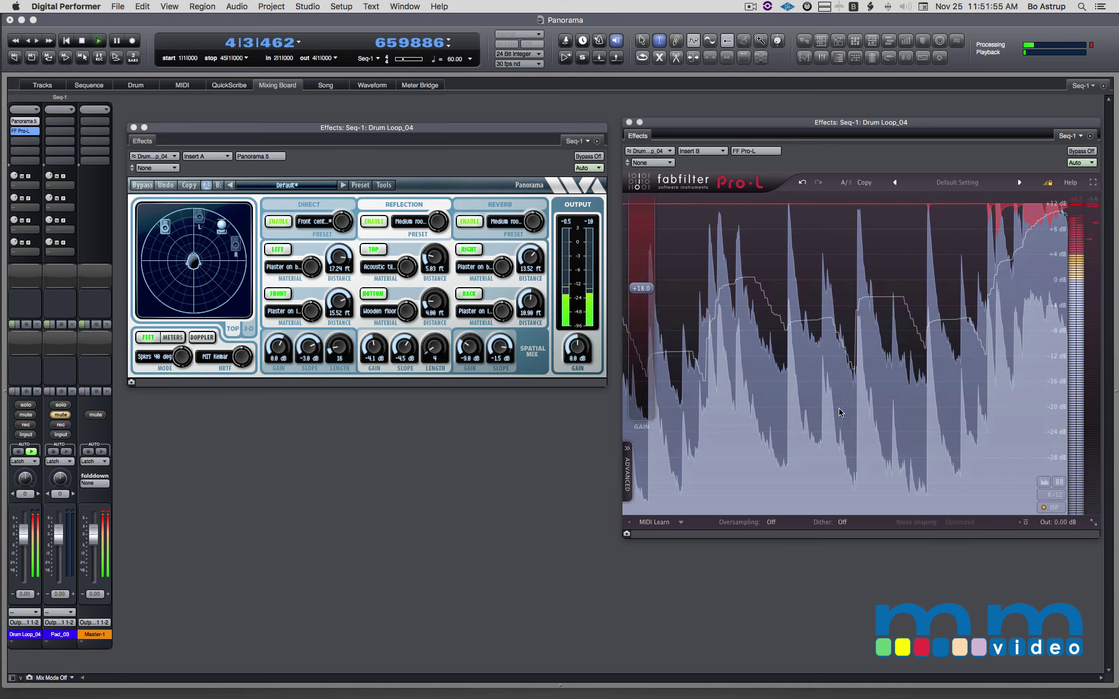
{"action": "mouse_move", "coordinate": [1058, 493]}
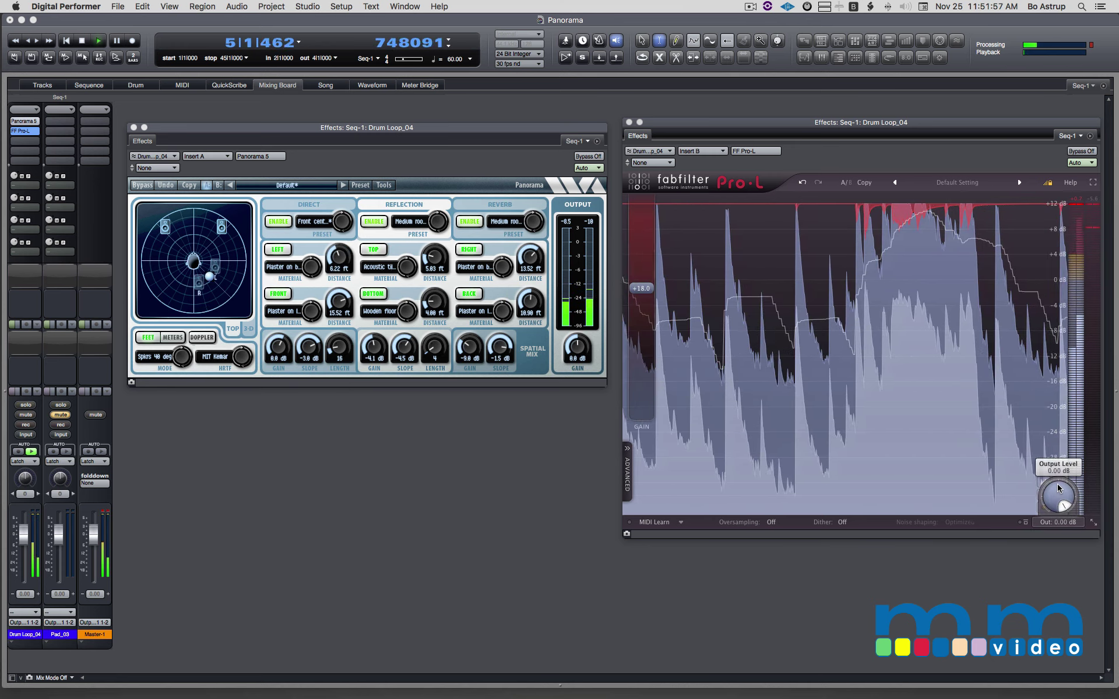
{"action": "left_click_drag", "start_coordinate": [1058, 489], "coordinate": [1045, 571]}
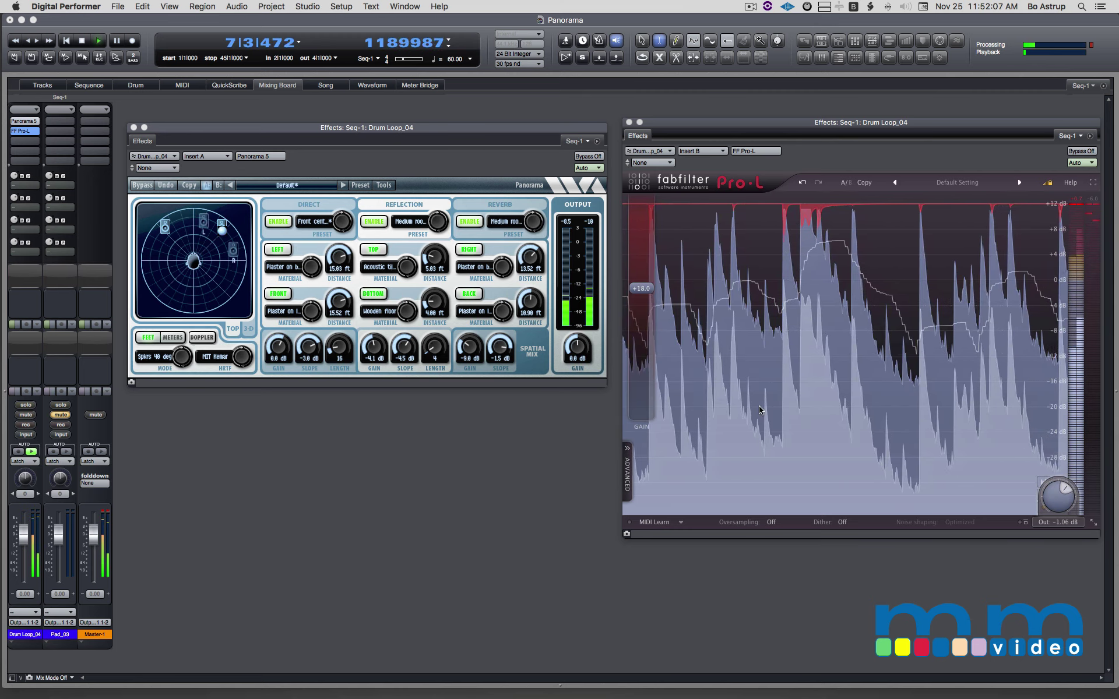
Step: Fine-tune Pro-L to about +15.8 dB gain and -8.95 dB output, then return to the start
{"action": "mouse_move", "coordinate": [643, 292]}
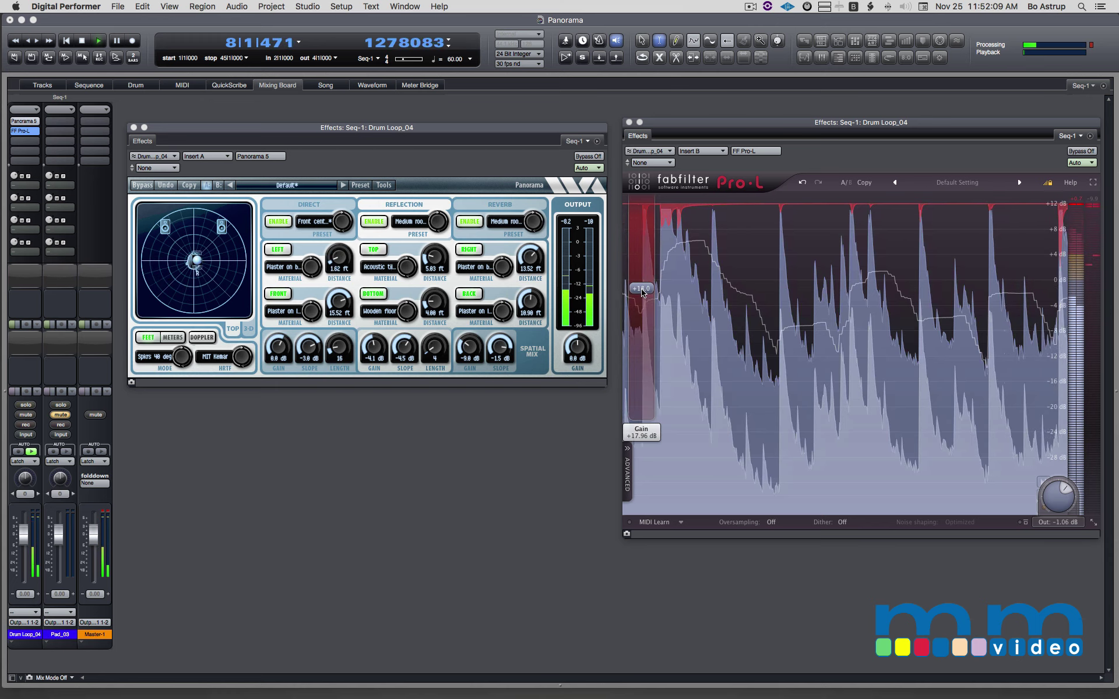
{"action": "left_click_drag", "start_coordinate": [643, 293], "coordinate": [643, 308]}
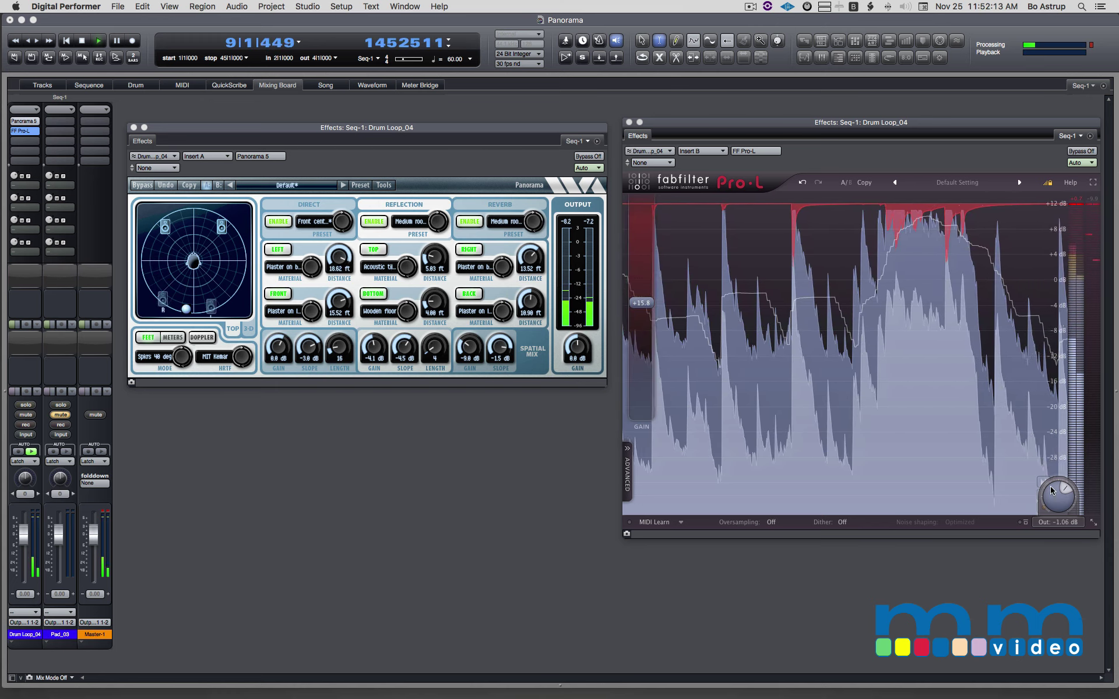
{"action": "left_click_drag", "start_coordinate": [1052, 491], "coordinate": [1054, 553]}
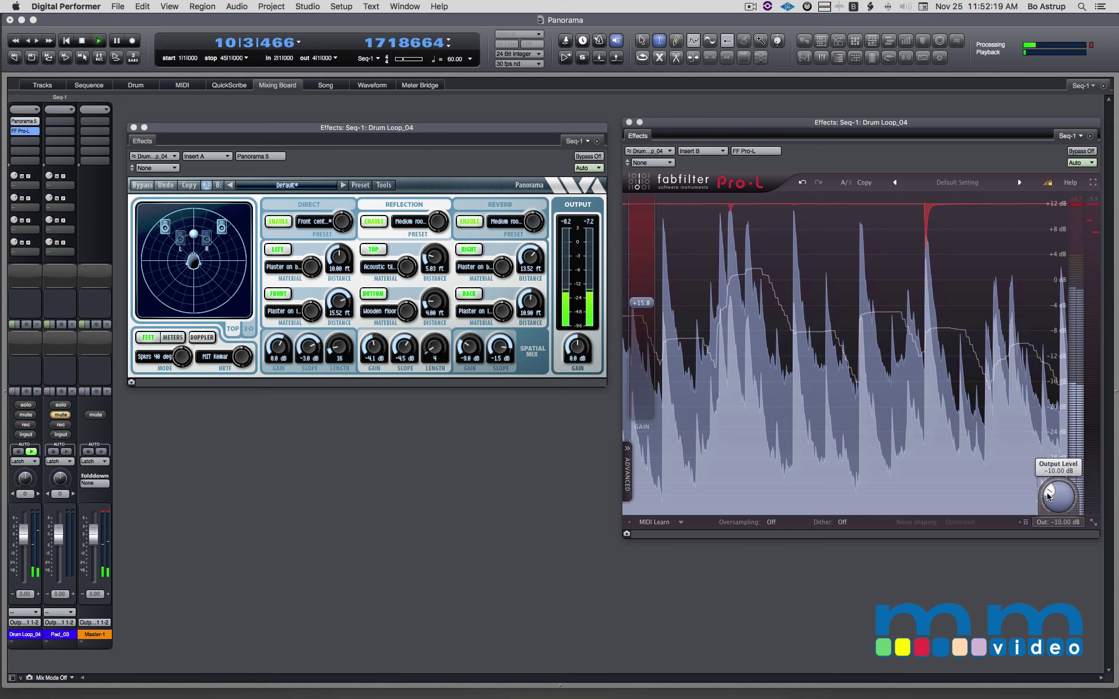
{"action": "left_click_drag", "start_coordinate": [1047, 495], "coordinate": [1047, 490]}
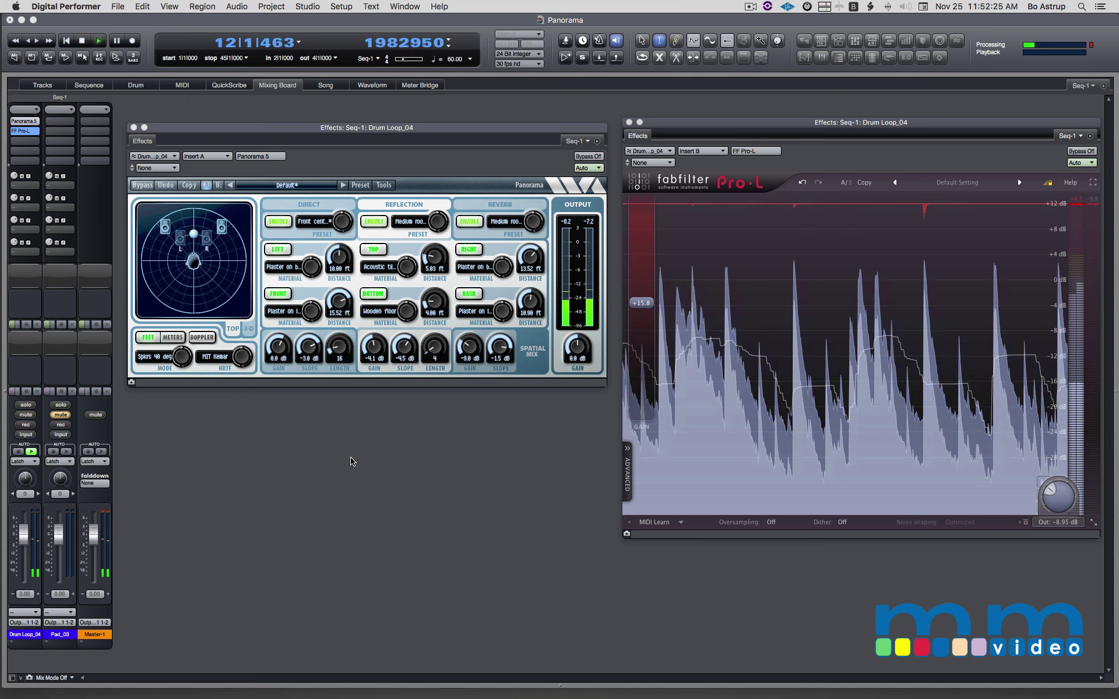
{"action": "left_click", "coordinate": [68, 41]}
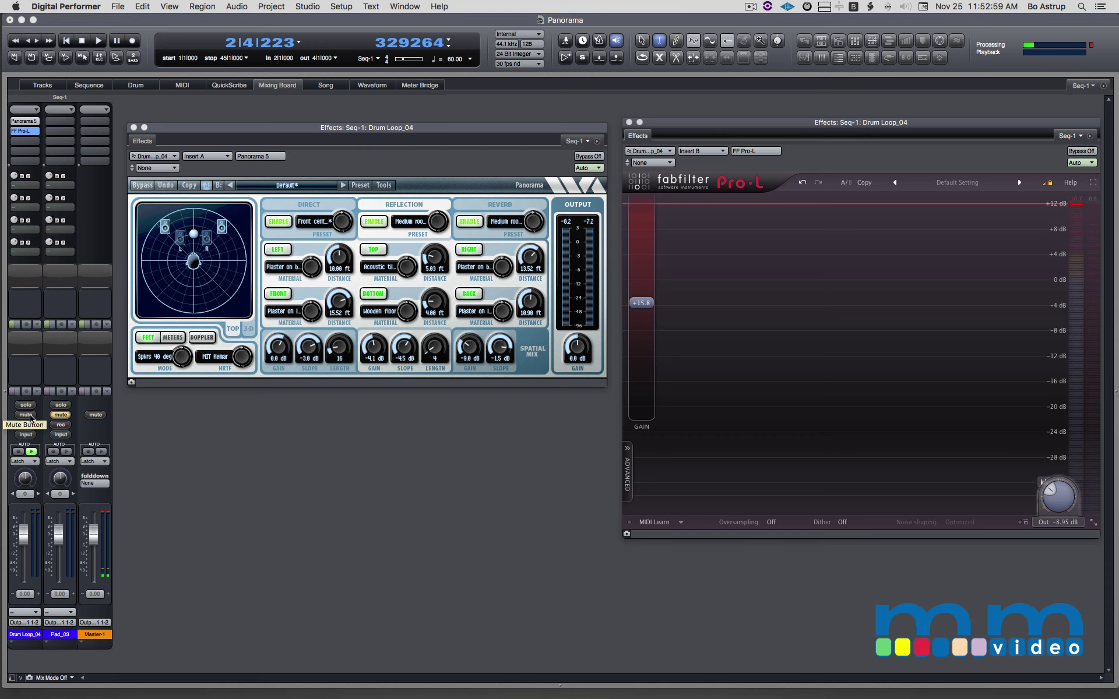
Step: Mute Drum Loop_04 and copy its Panorama 5 insert onto Pad_03's first insert slot
{"action": "left_click", "coordinate": [30, 416]}
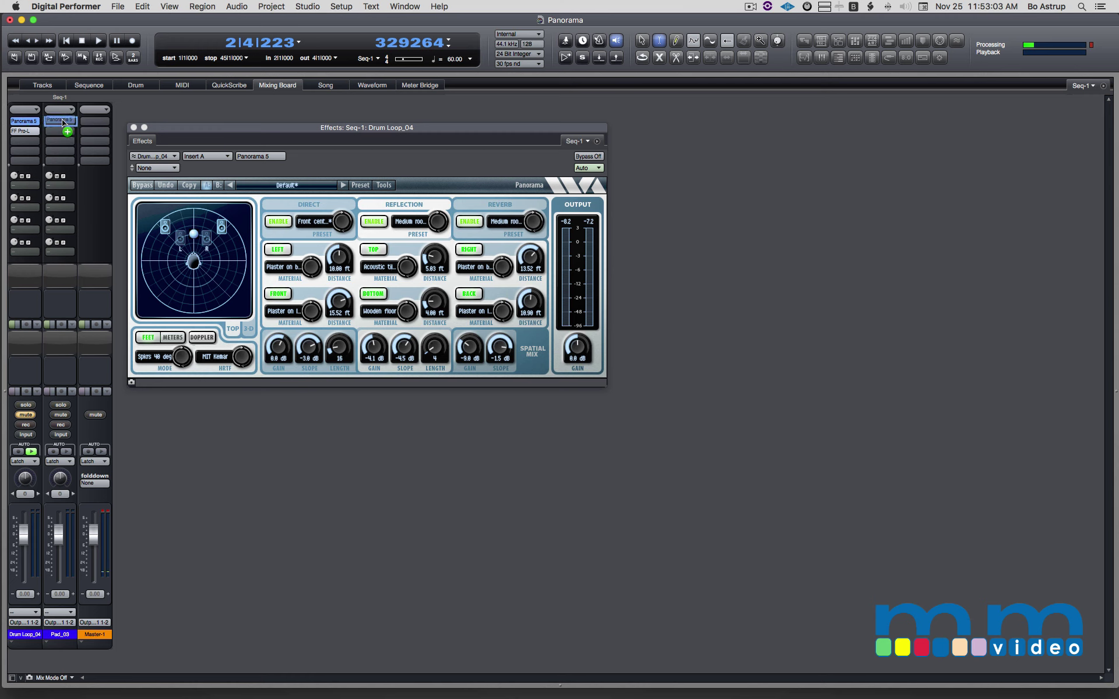
{"action": "left_click_drag", "start_coordinate": [62, 118], "coordinate": [62, 120]}
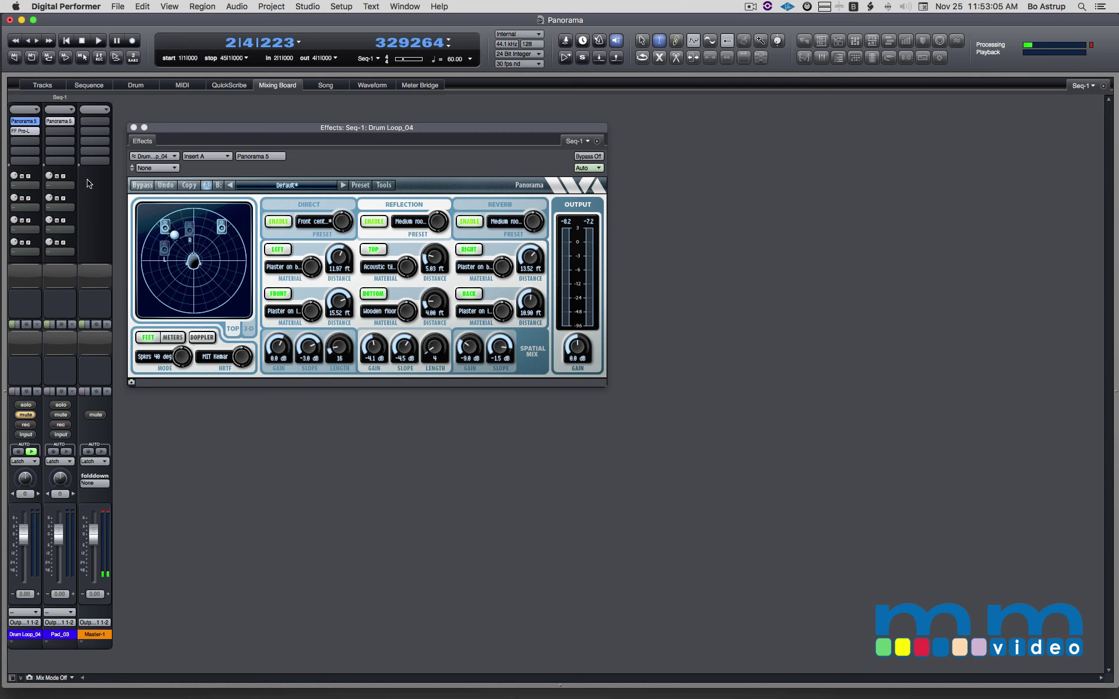
{"action": "left_click", "coordinate": [66, 42]}
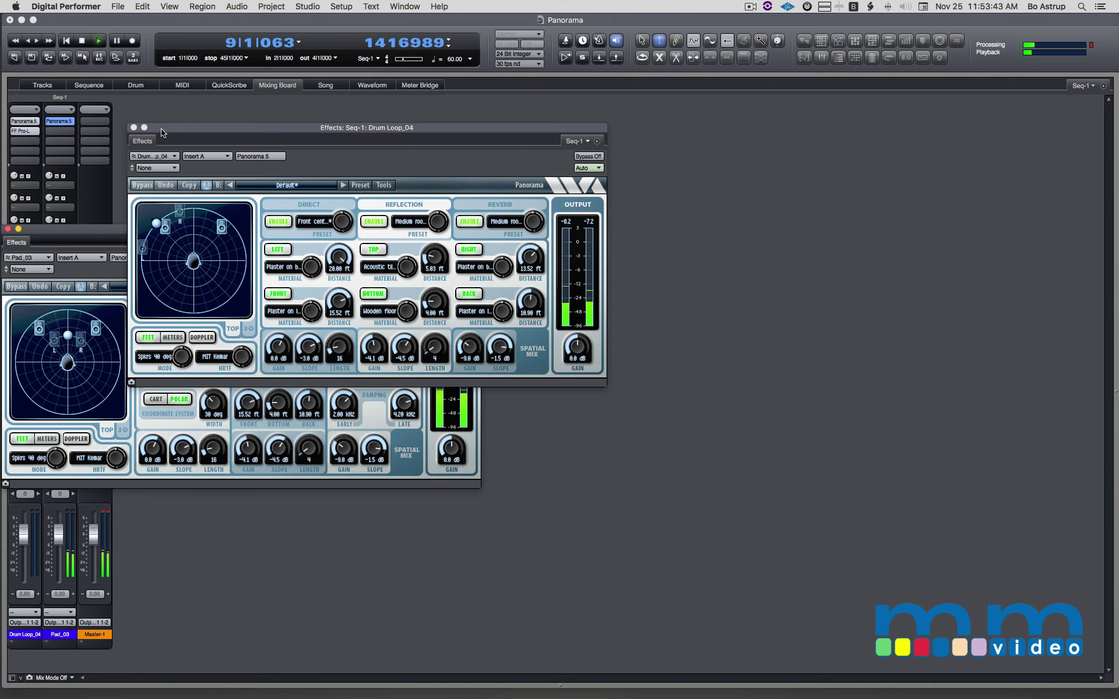
Step: Close the Drum Loop_04 effects window, center the Pad_03 effects window, and return to 1|1|000
{"action": "left_click", "coordinate": [133, 127]}
{"action": "left_click_drag", "start_coordinate": [128, 232], "coordinate": [408, 150]}
{"action": "left_click", "coordinate": [64, 41]}
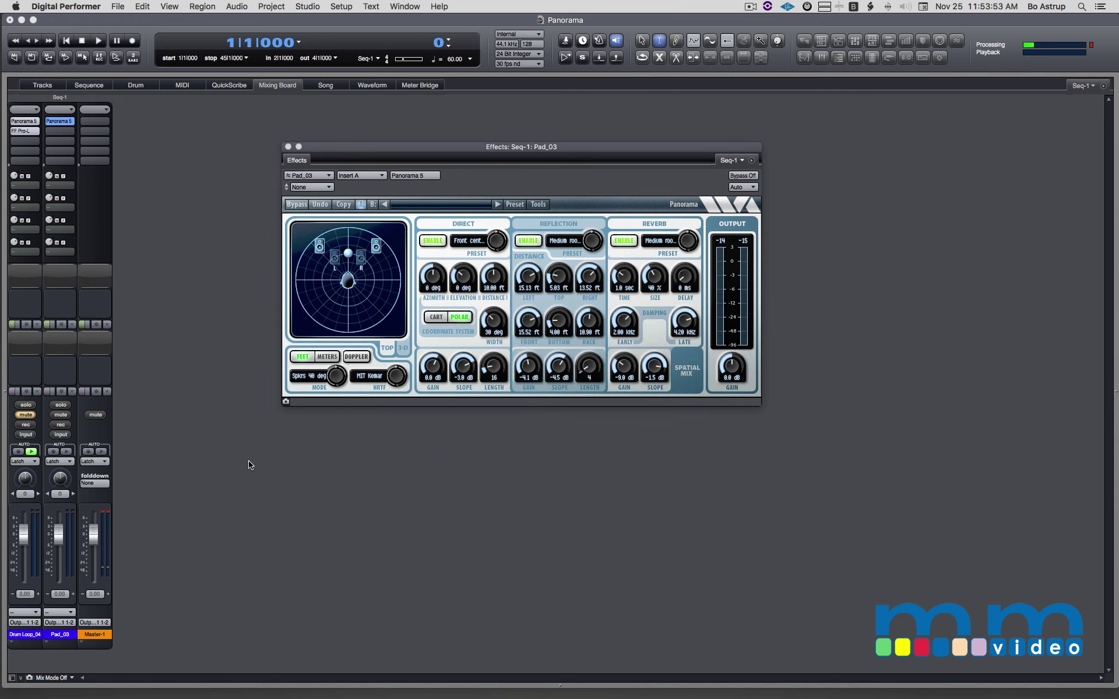
Step: Arm automation recording on Pad_03 and open its Panorama 5 window
{"action": "left_click", "coordinate": [53, 452]}
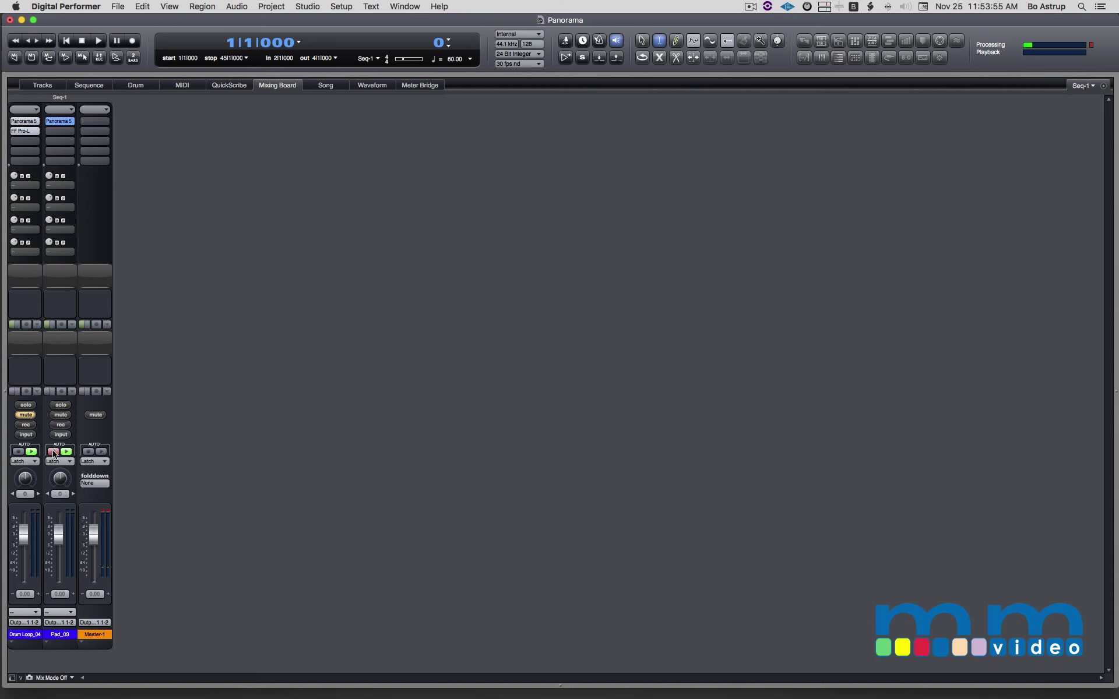
{"action": "left_click", "coordinate": [62, 120]}
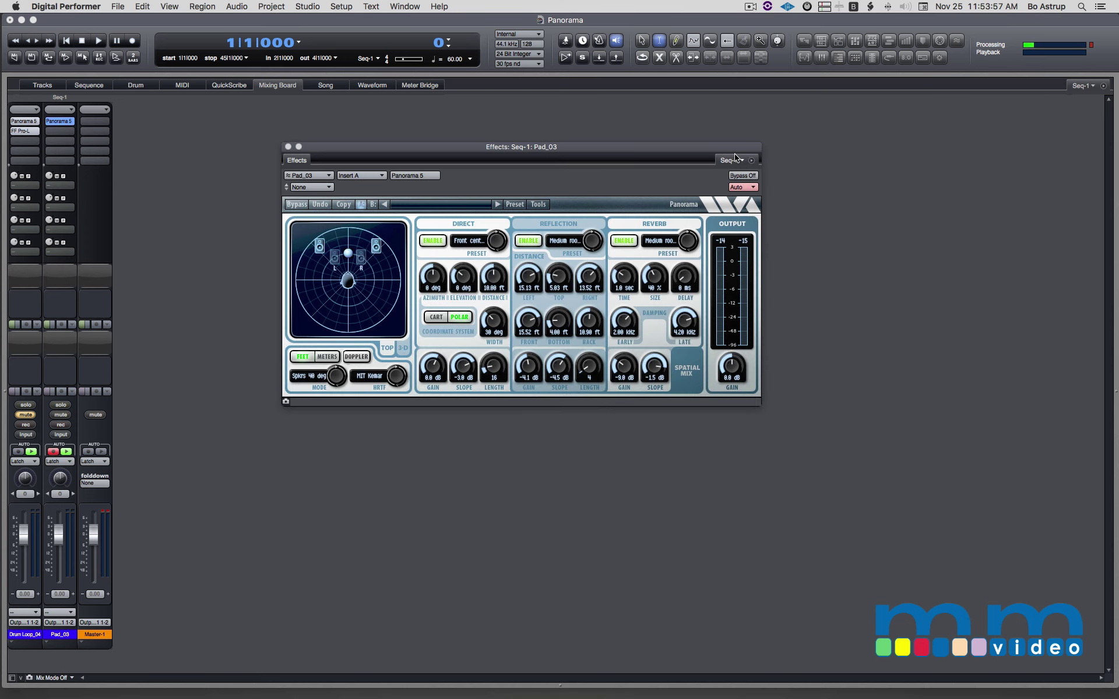
{"action": "left_click", "coordinate": [754, 162]}
{"action": "left_click", "coordinate": [262, 115]}
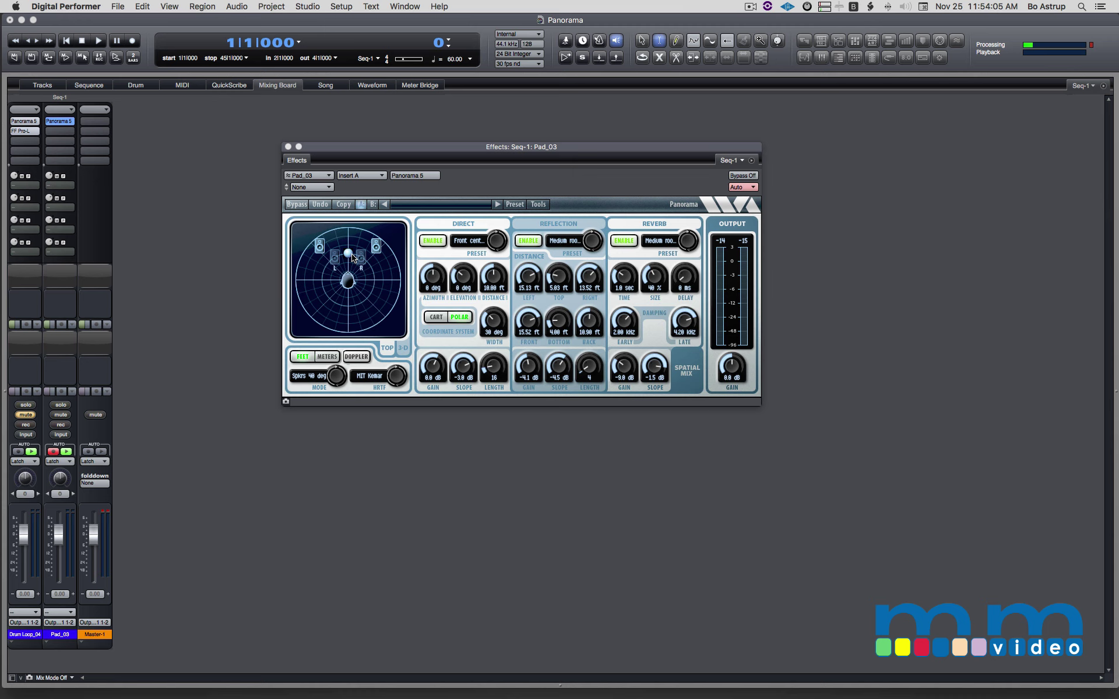
Step: Record the pad source sweeping around the listener to 136 deg at 20 ft, then disarm and rewind
{"action": "key", "text": "space"}
{"action": "left_click_drag", "start_coordinate": [352, 258], "coordinate": [331, 298]}
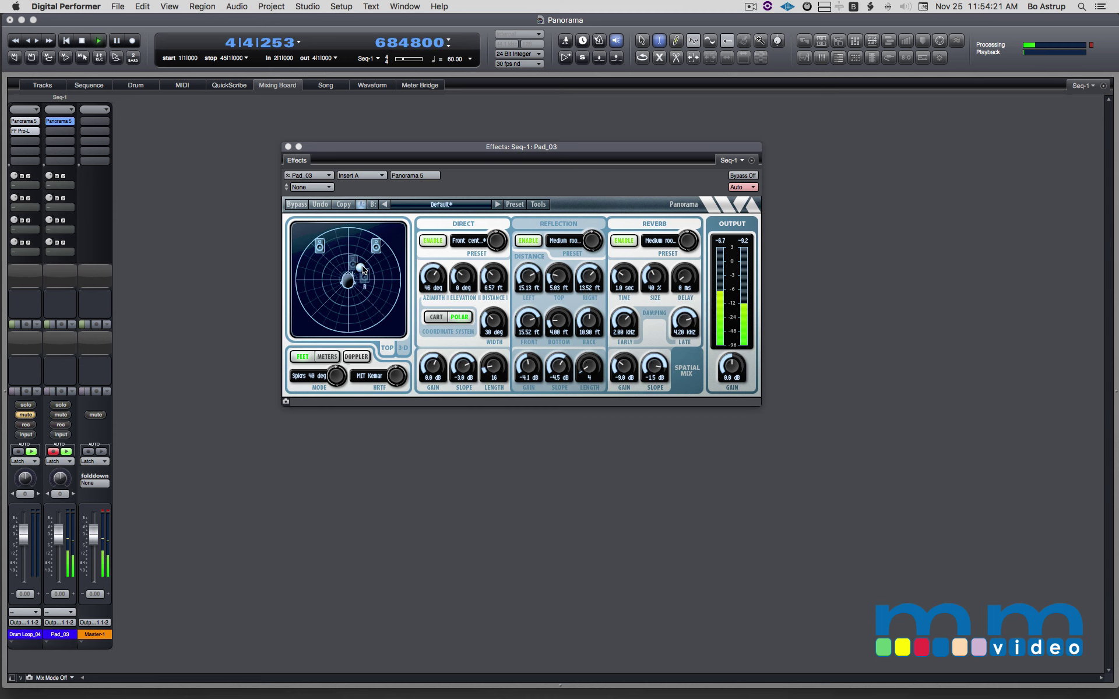
{"action": "left_click_drag", "start_coordinate": [362, 269], "coordinate": [384, 318]}
{"action": "key", "text": "space"}
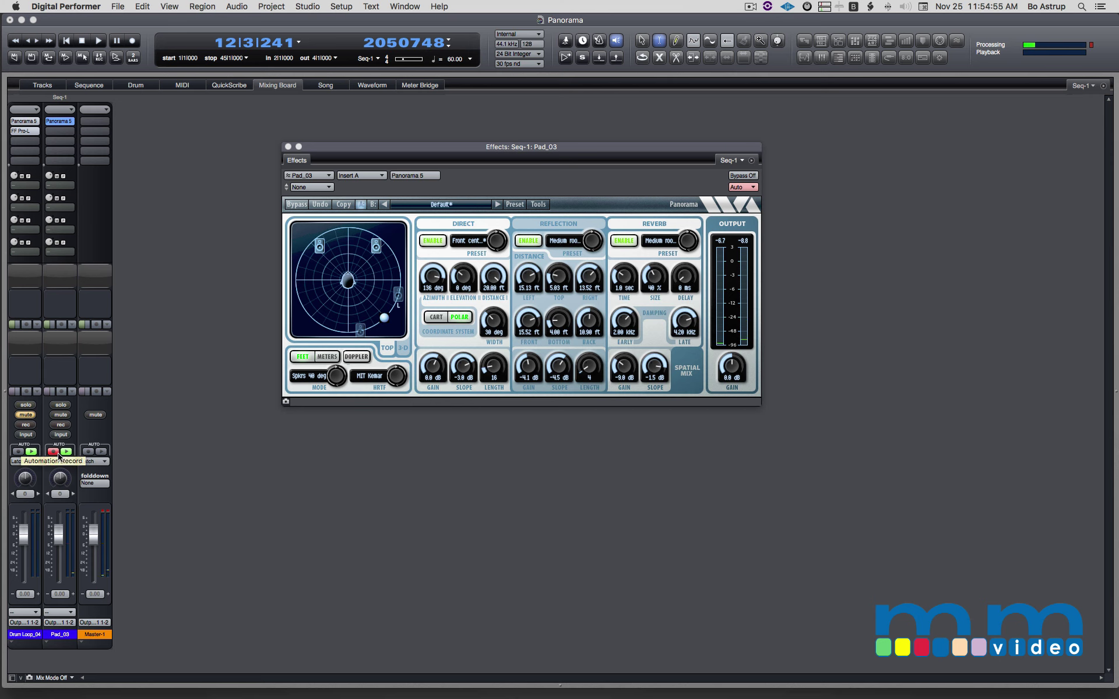
{"action": "left_click", "coordinate": [53, 452]}
{"action": "left_click", "coordinate": [67, 41]}
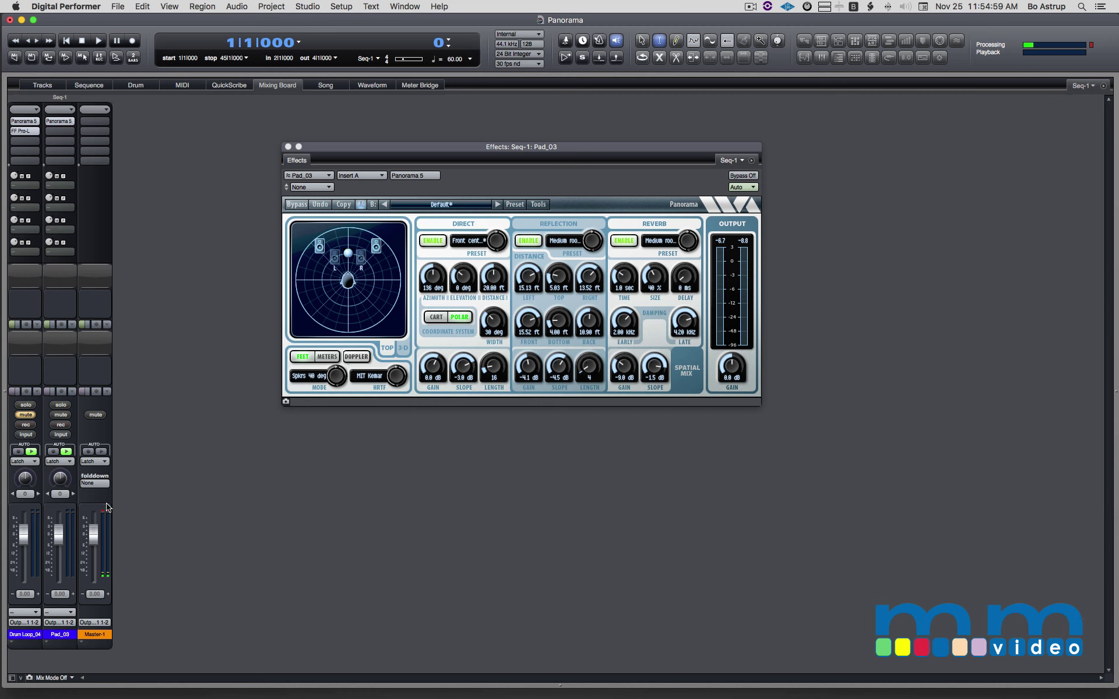
Step: Start playback from 1|1|000 to audition Pad_03's recorded Panorama sweep
{"action": "left_click", "coordinate": [99, 41]}
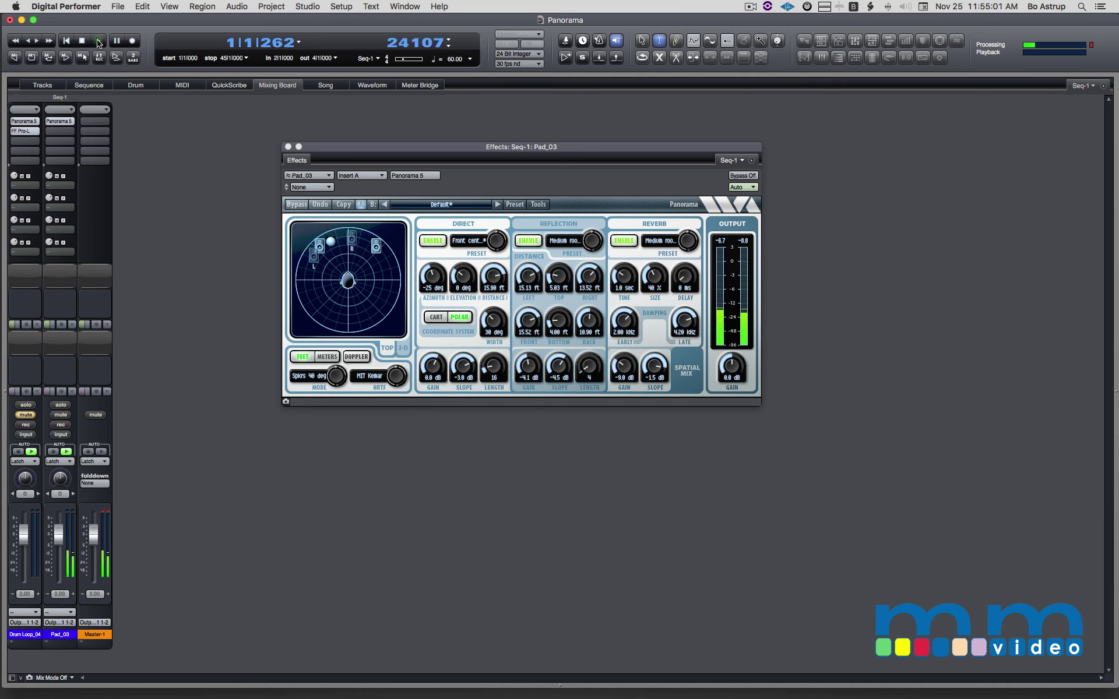